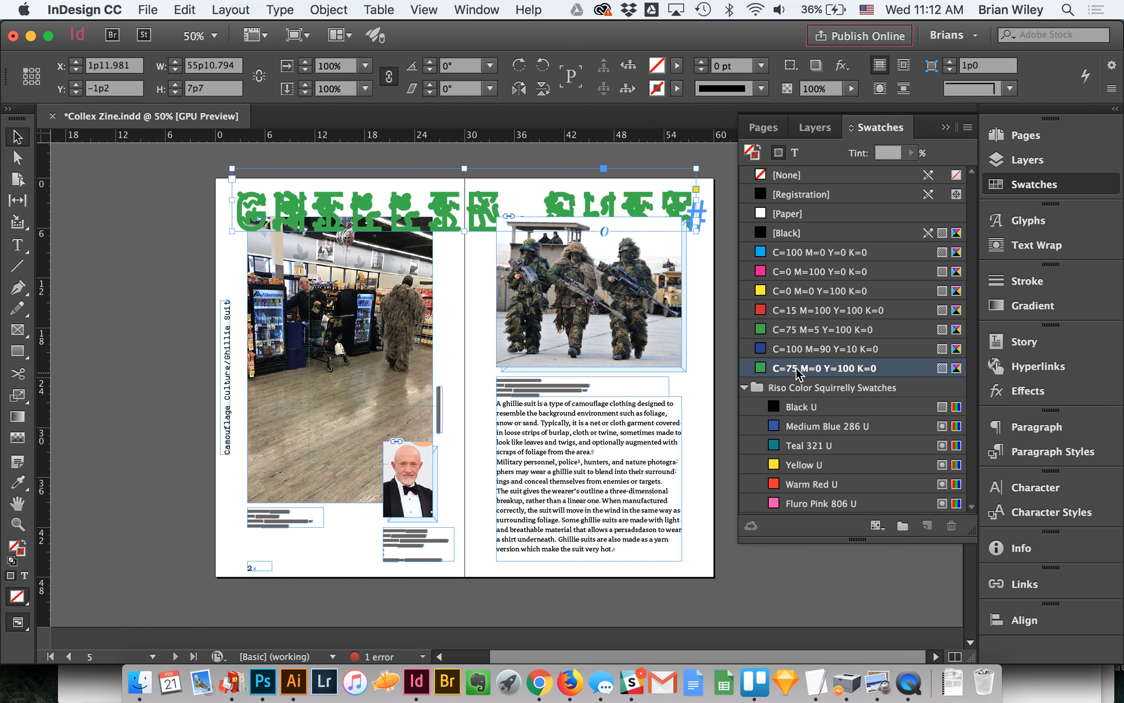
Step: Start a new mixed ink swatch that combines the Teal 321 U and Yellow U spot inks
{"action": "key", "text": "super+z"}
{"action": "key", "text": "j"}
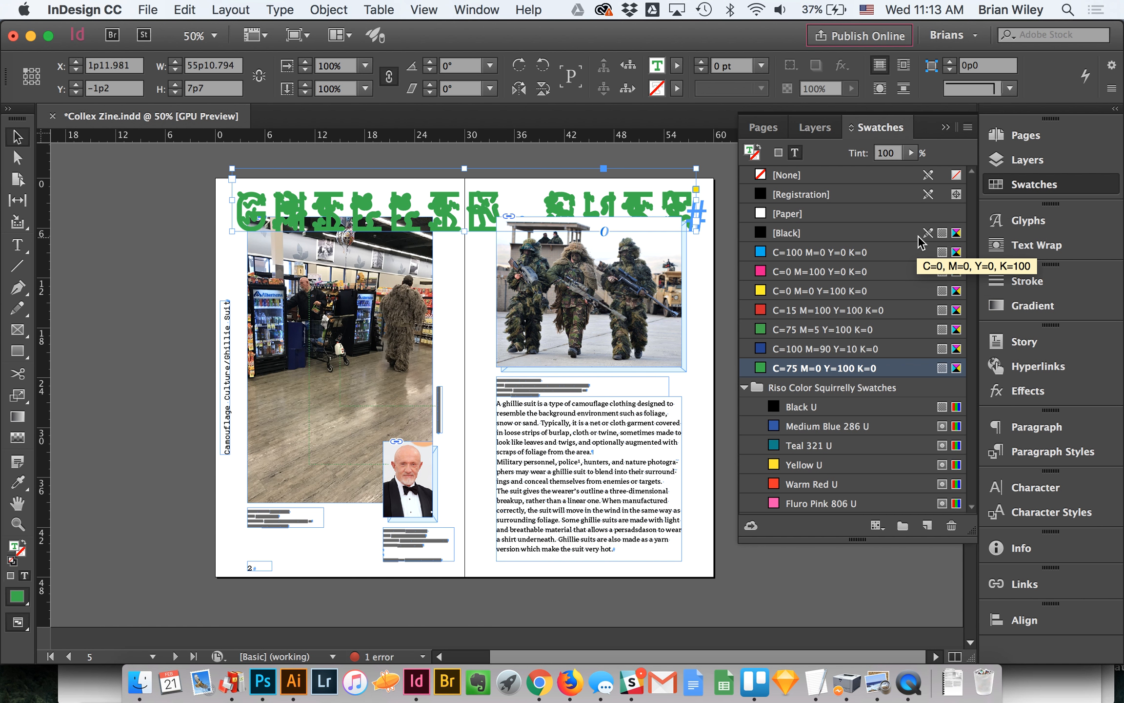
{"action": "left_click", "coordinate": [969, 128]}
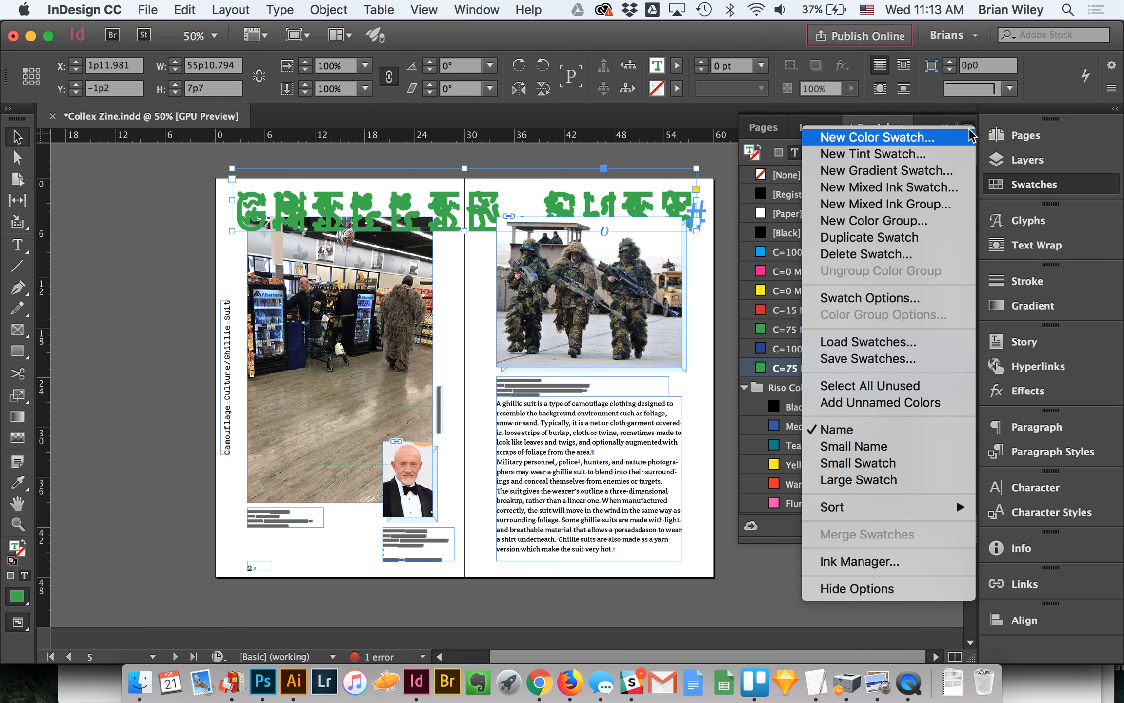
{"action": "left_click", "coordinate": [939, 190]}
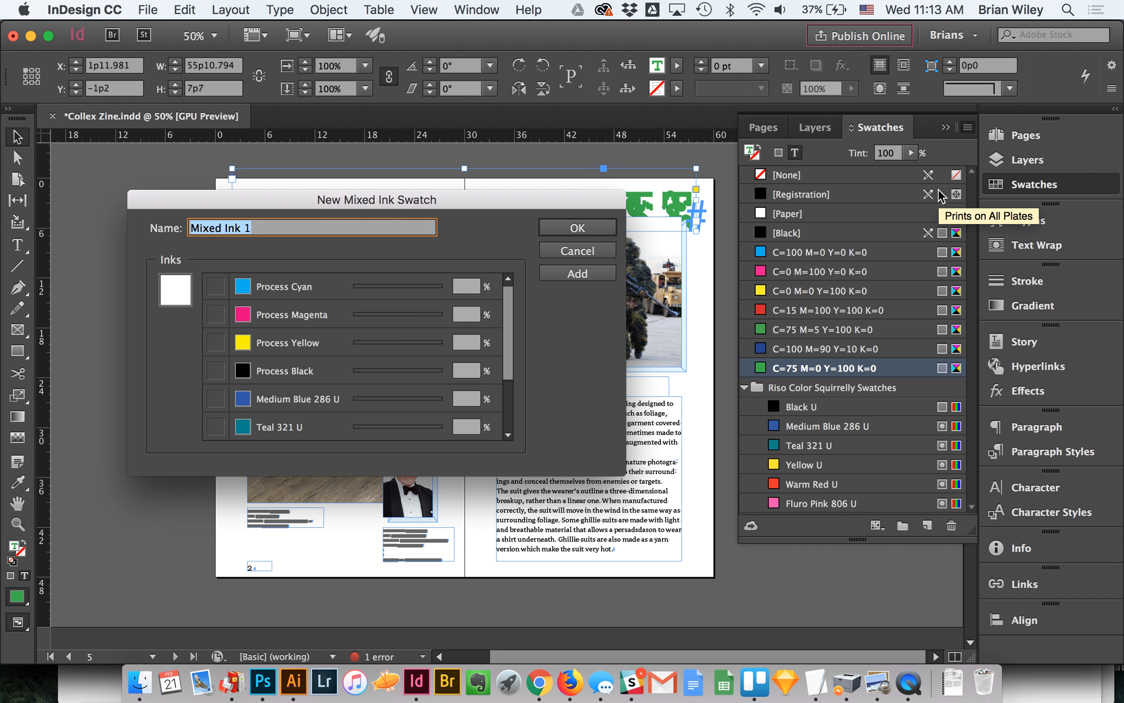
{"action": "scroll", "coordinate": [285, 347], "scroll_direction": "down", "scroll_amount": 3}
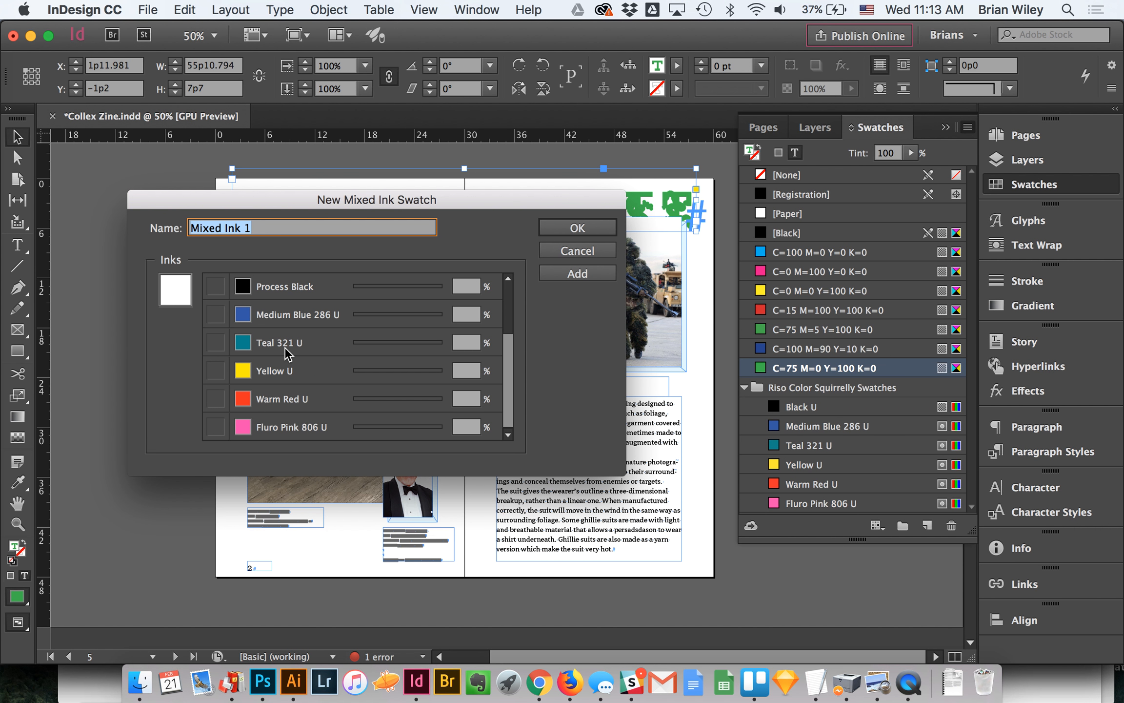
{"action": "left_click", "coordinate": [215, 343]}
{"action": "left_click", "coordinate": [215, 371]}
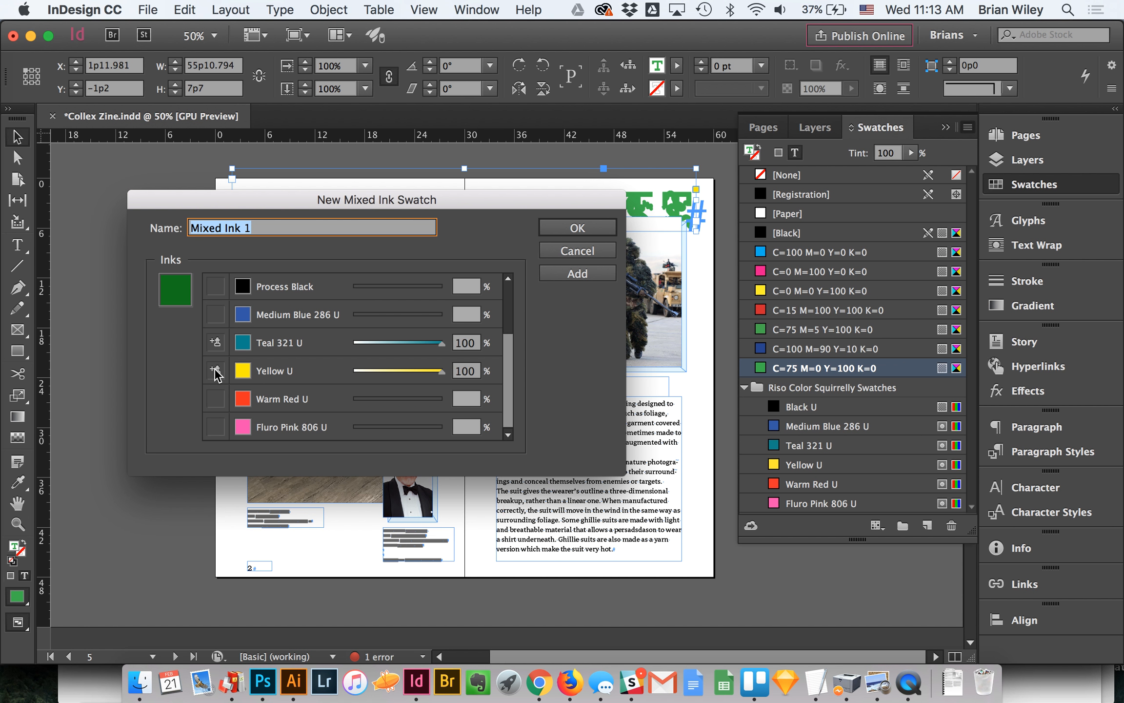
Step: Name the mixed ink swatch Riso Green
{"action": "left_click", "coordinate": [316, 228]}
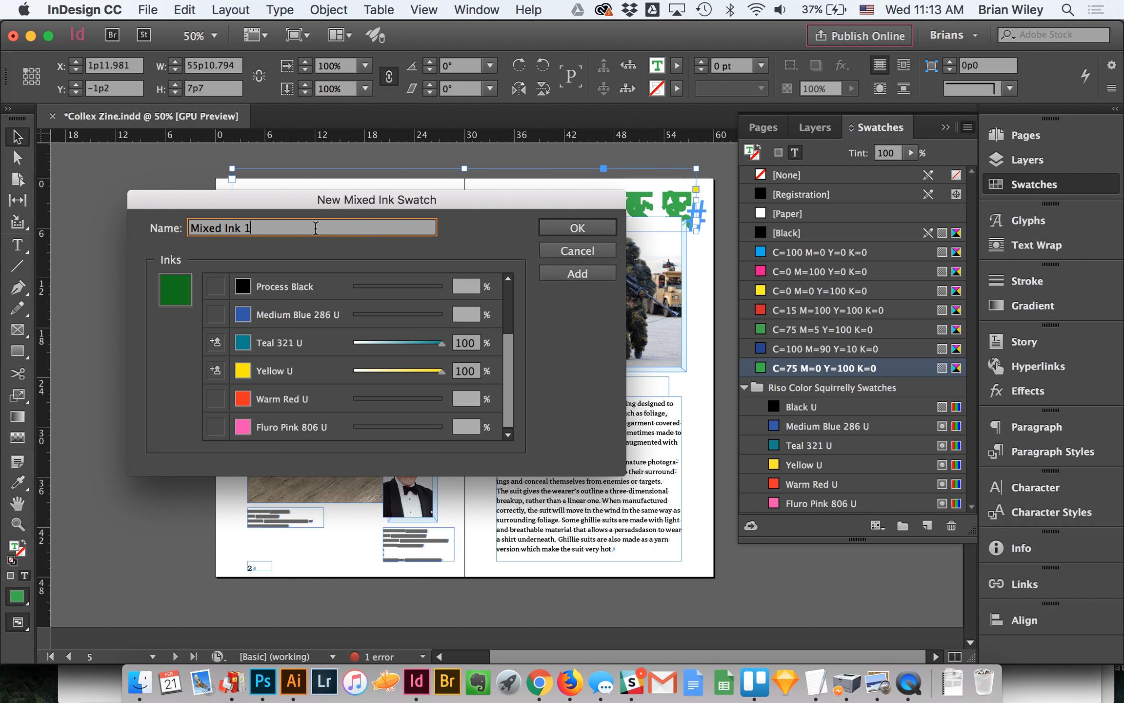
{"action": "triple_click", "coordinate": [315, 228]}
{"action": "type", "text": "Riso Green"}
Step: Set the mixed ink to 65% Teal 321 U and 50% Yellow U
{"action": "left_click", "coordinate": [474, 343]}
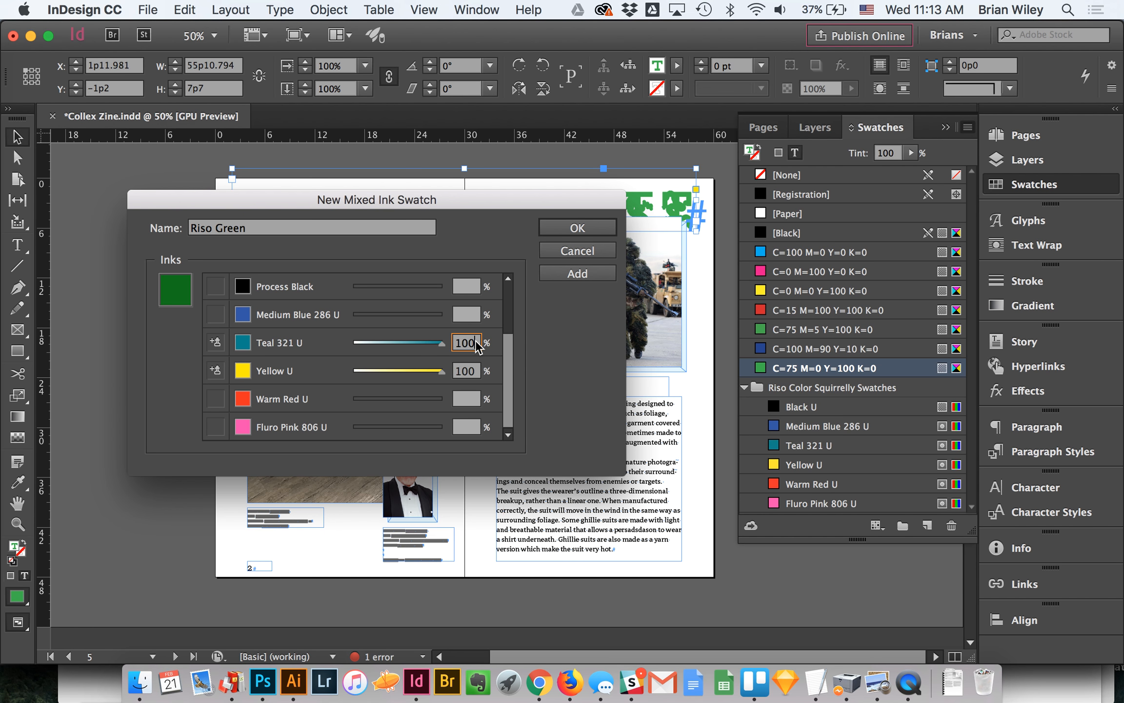
{"action": "key", "text": "BackSpace"}
{"action": "key", "text": "BackSpace"}
{"action": "key", "text": "BackSpace"}
{"action": "type", "text": "65"}
{"action": "key", "text": "Tab"}
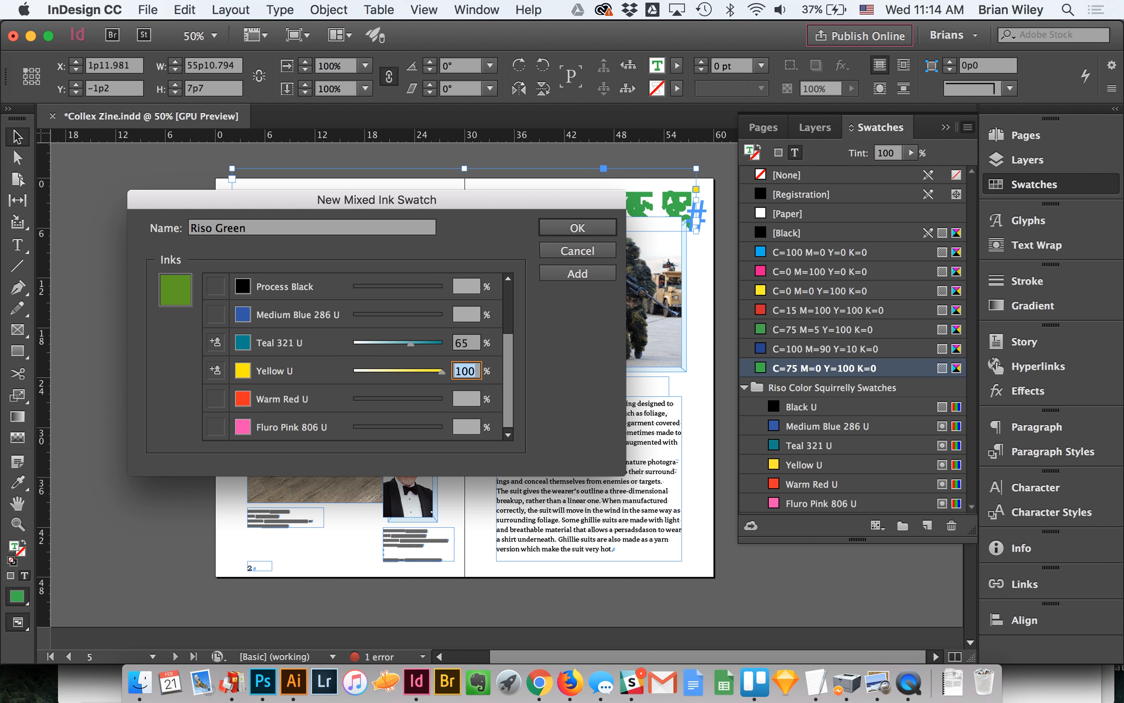
{"action": "type", "text": "50"}
{"action": "key", "text": "Tab"}
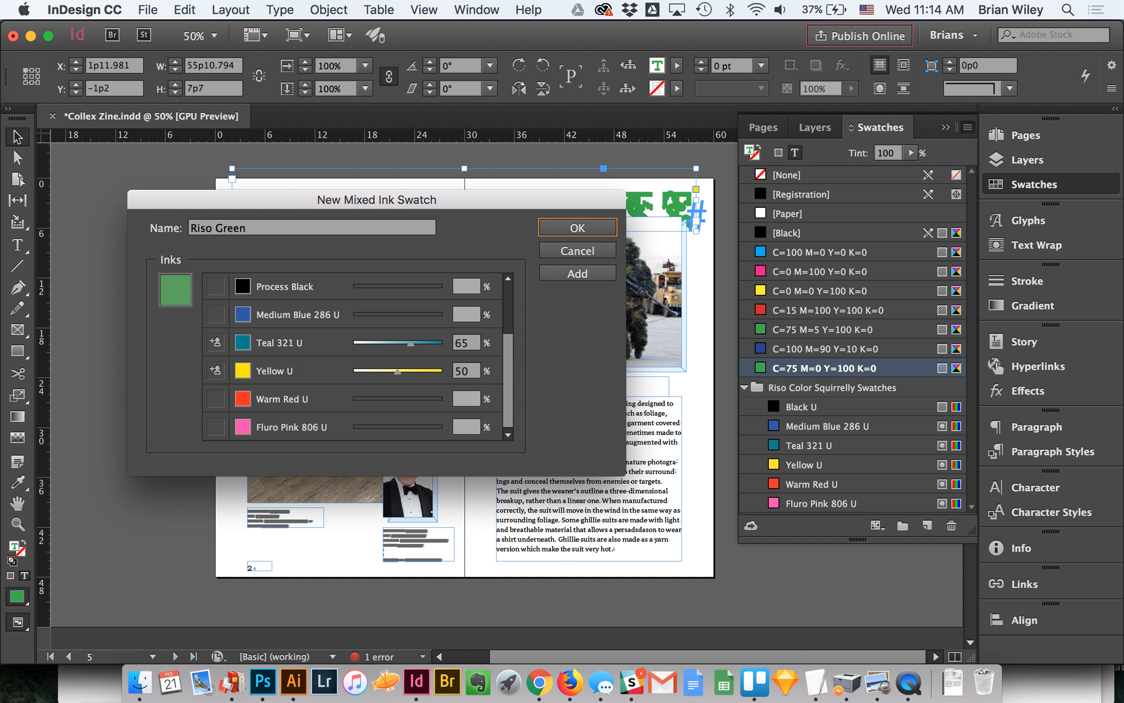
Step: Adjust the ink mix to 55% Teal 321 U and 60% Yellow U
{"action": "double_click", "coordinate": [472, 343]}
{"action": "type", "text": "50"}
{"action": "key", "text": "Tab"}
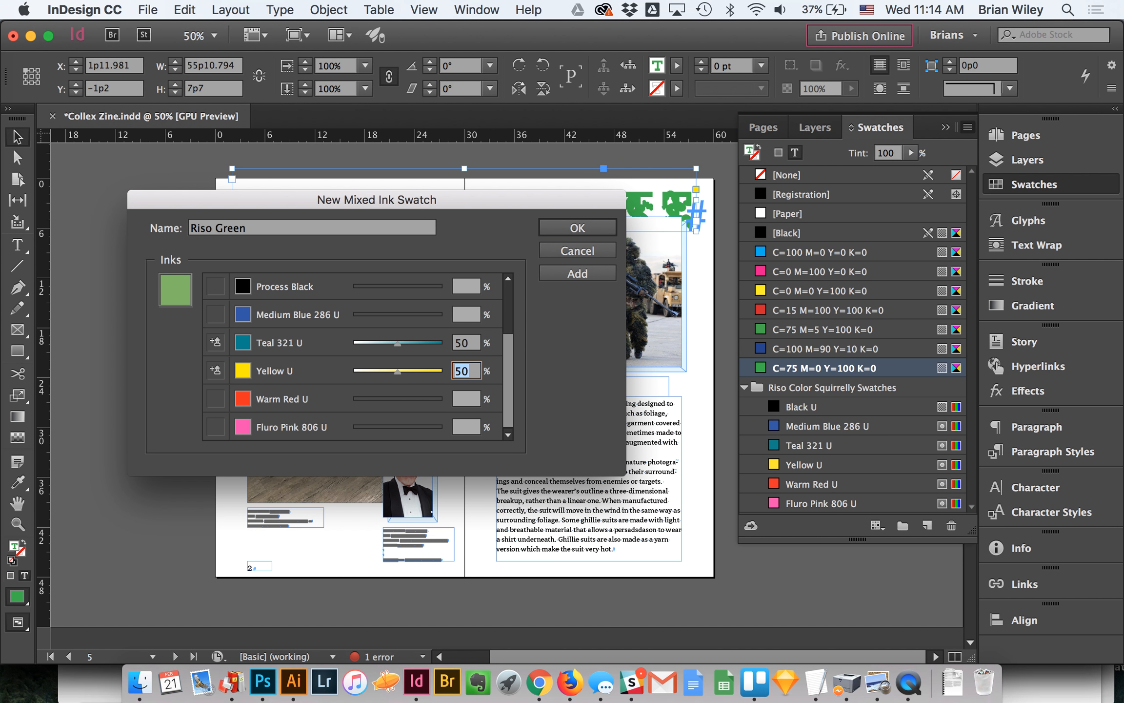
{"action": "type", "text": "60"}
{"action": "key", "text": "Tab"}
{"action": "left_click", "coordinate": [454, 343]}
{"action": "type", "text": "55"}
{"action": "key", "text": "Tab"}
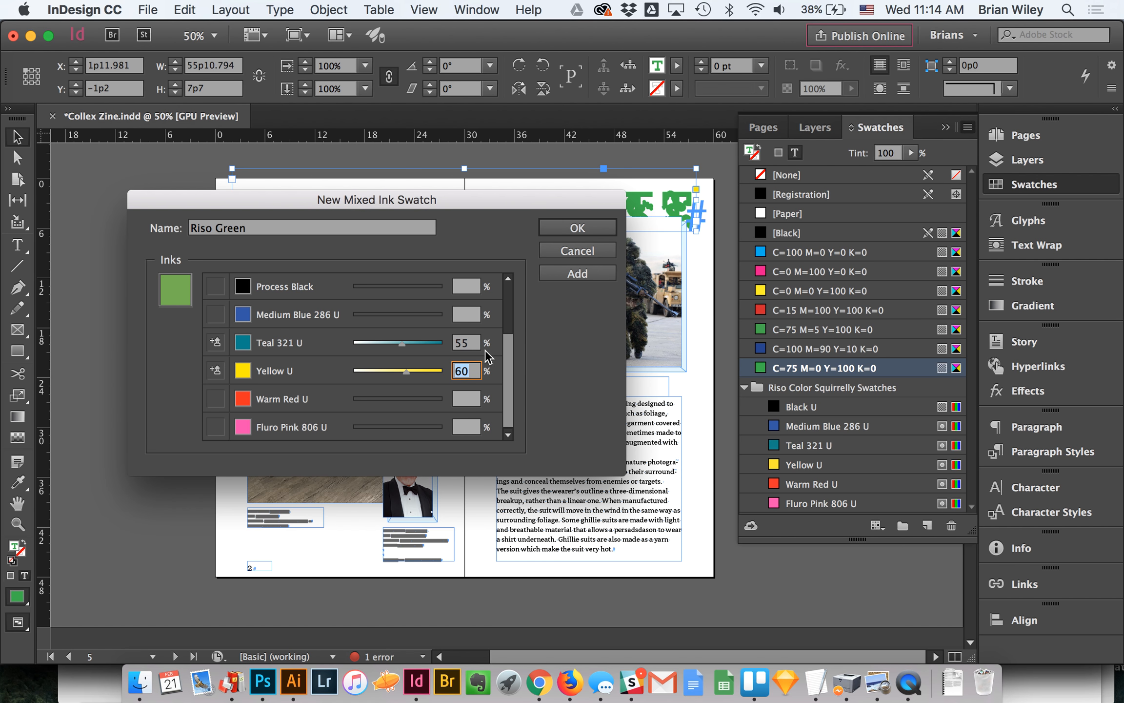
Step: Set both Teal 321 U and Yellow U to 60% and create the Riso Green swatch
{"action": "left_click", "coordinate": [471, 341]}
{"action": "key", "text": "BackSpace"}
{"action": "key", "text": "BackSpace"}
{"action": "type", "text": "60"}
{"action": "key", "text": "Tab"}
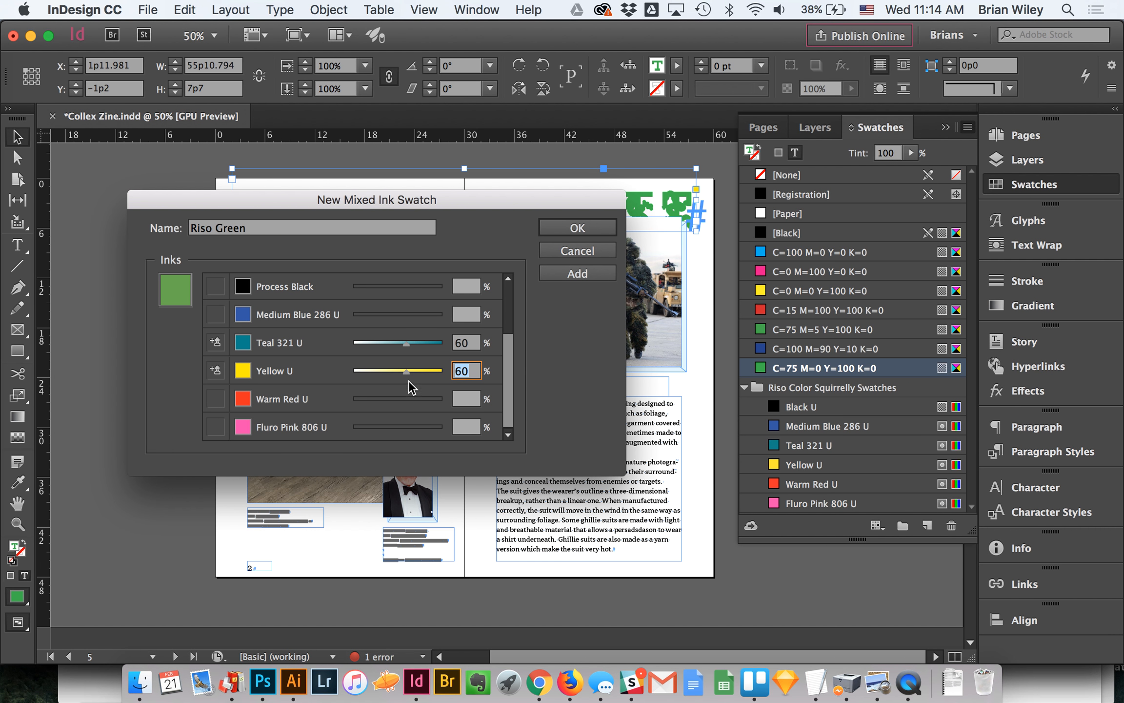
{"action": "type", "text": "62"}
{"action": "left_click_drag", "start_coordinate": [457, 376], "coordinate": [406, 378]}
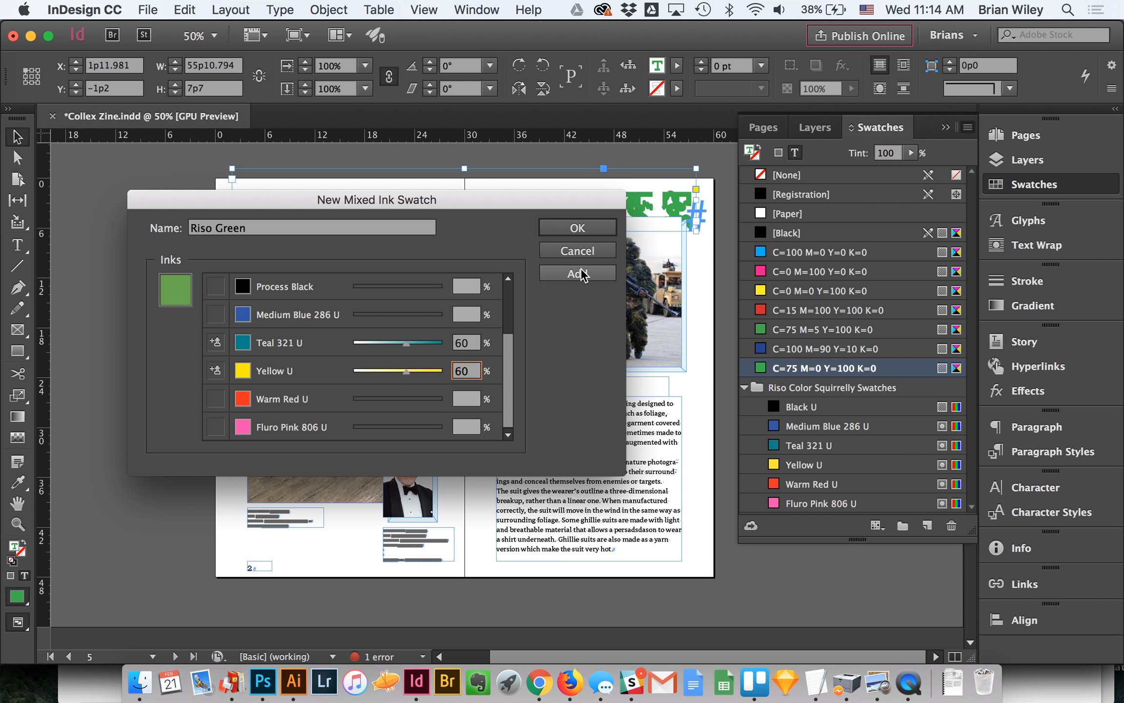
{"action": "left_click", "coordinate": [568, 228]}
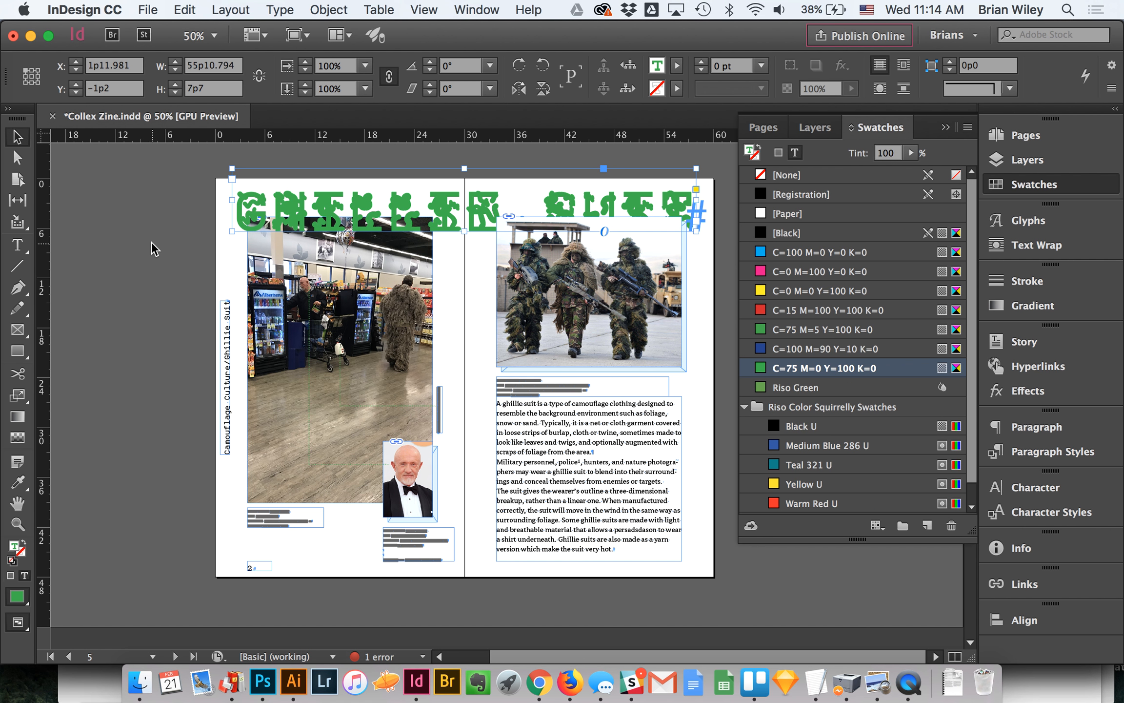
Step: Try the headline text in Riso Green, undo that, and recolor it with the C=0 M=100 Y=0 K=0 swatch
{"action": "left_click", "coordinate": [793, 388]}
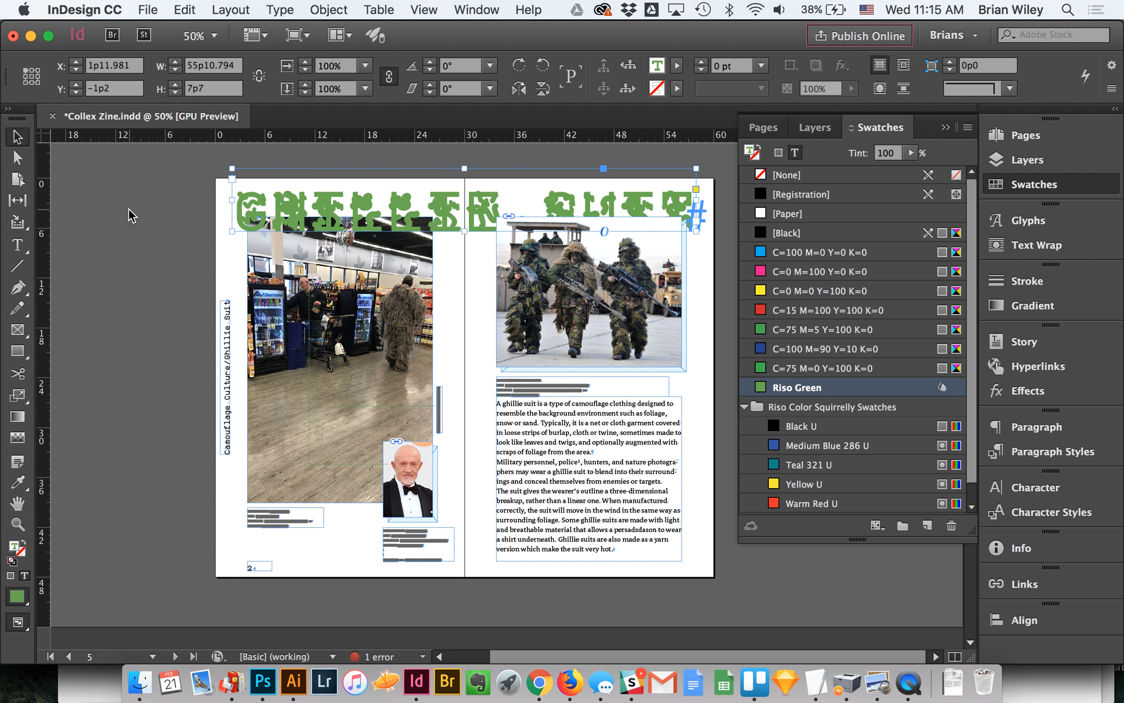
{"action": "key", "text": "super+z"}
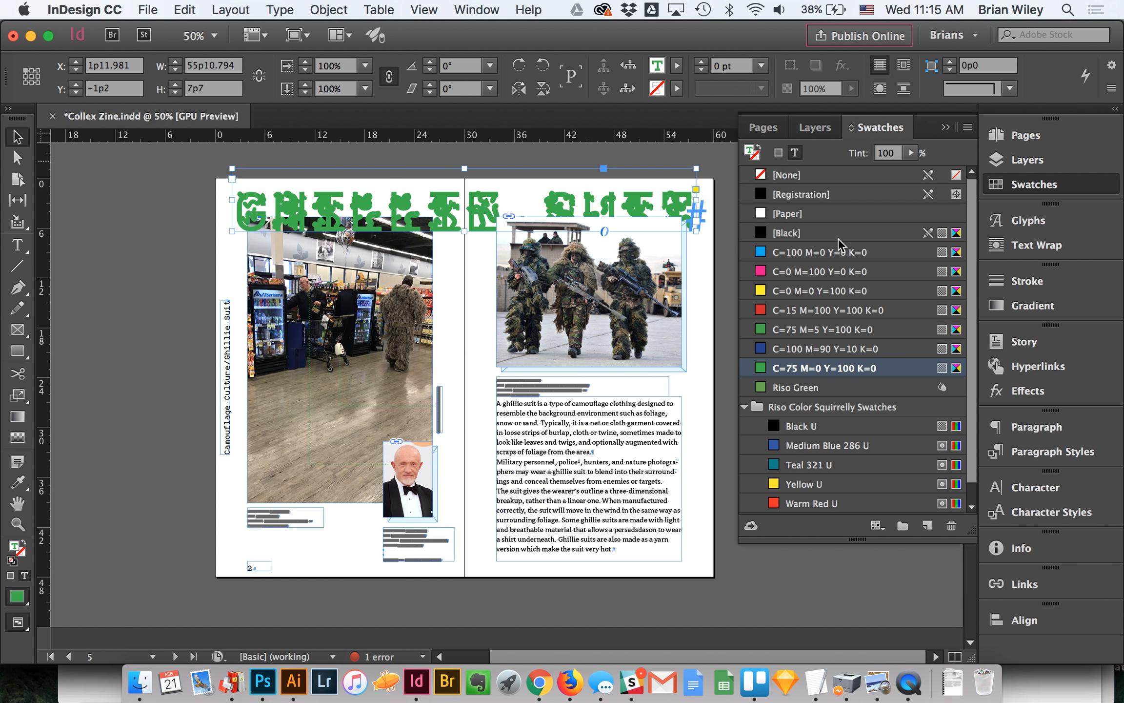
{"action": "left_click", "coordinate": [794, 273]}
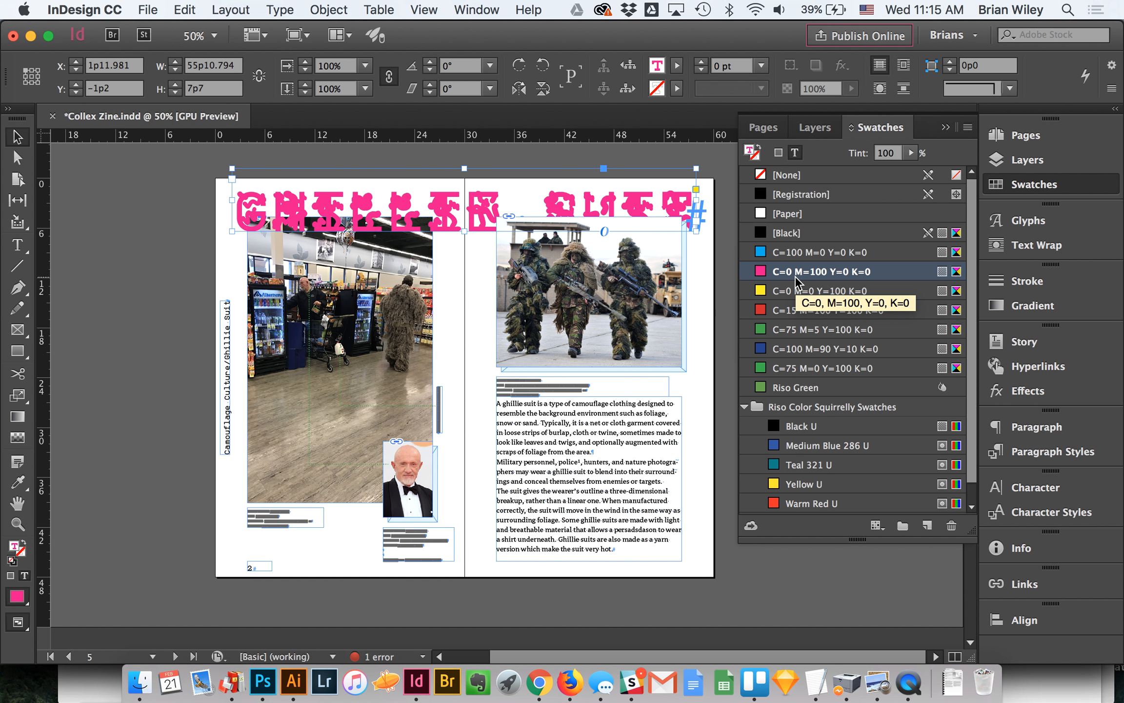
{"action": "left_click", "coordinate": [166, 321]}
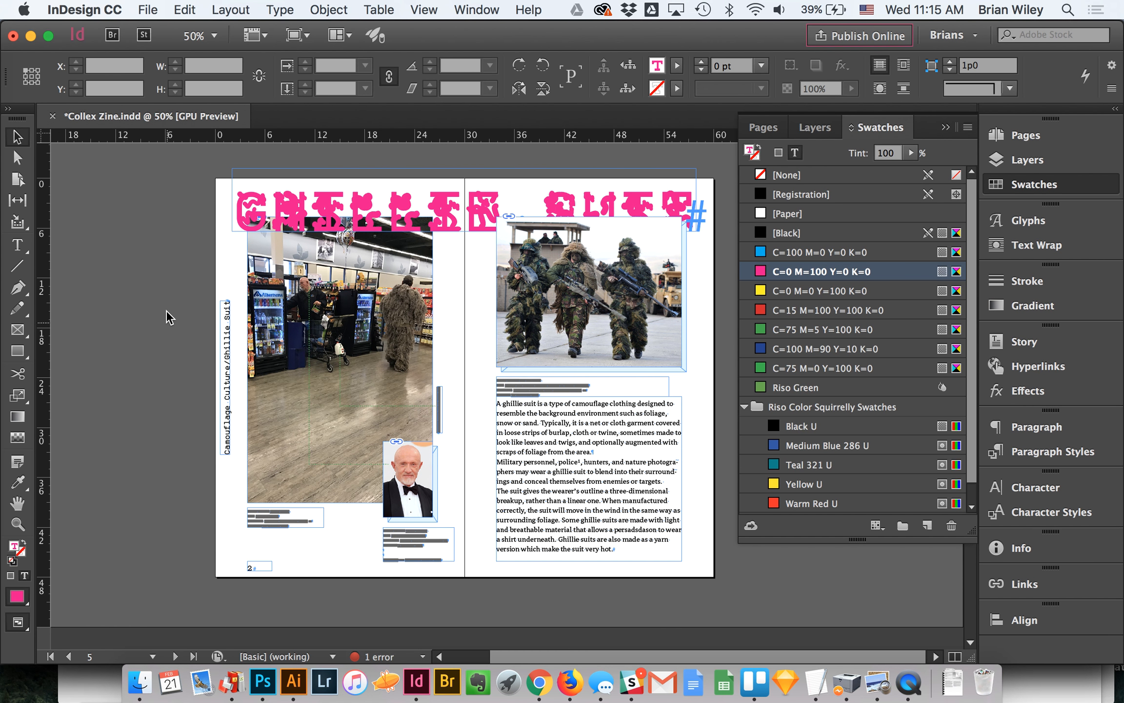
Step: Try Riso Green as the stroke of the headline's text frame and remove it again
{"action": "left_click", "coordinate": [254, 195]}
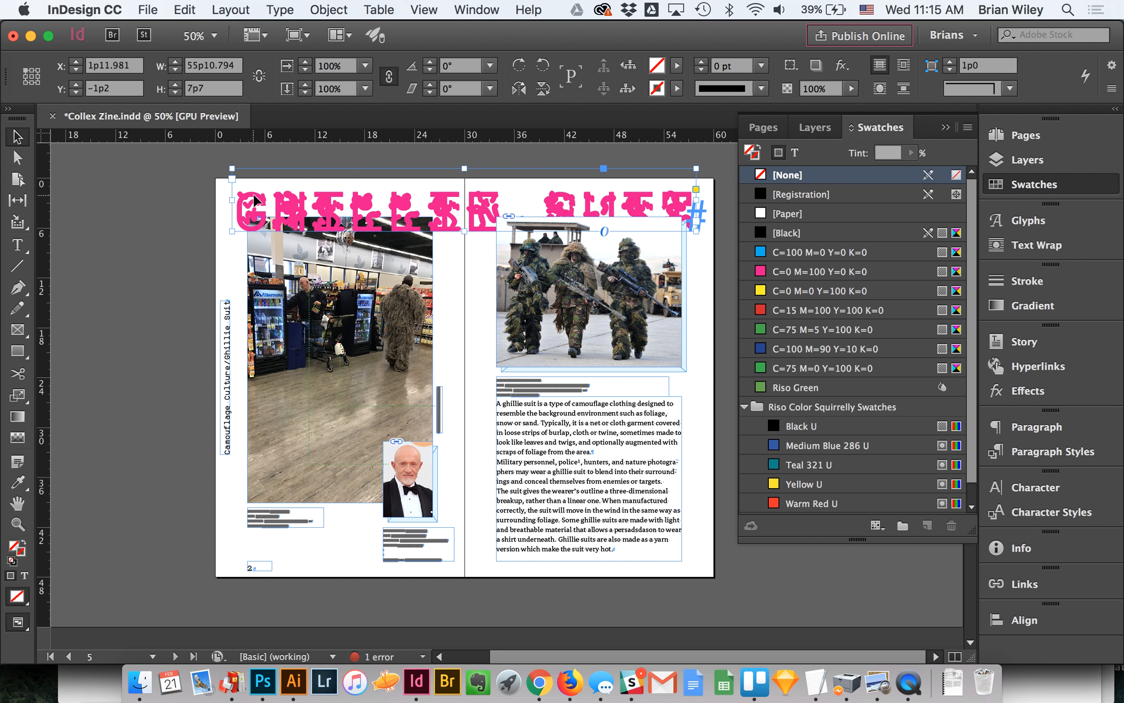
{"action": "left_click", "coordinate": [794, 387]}
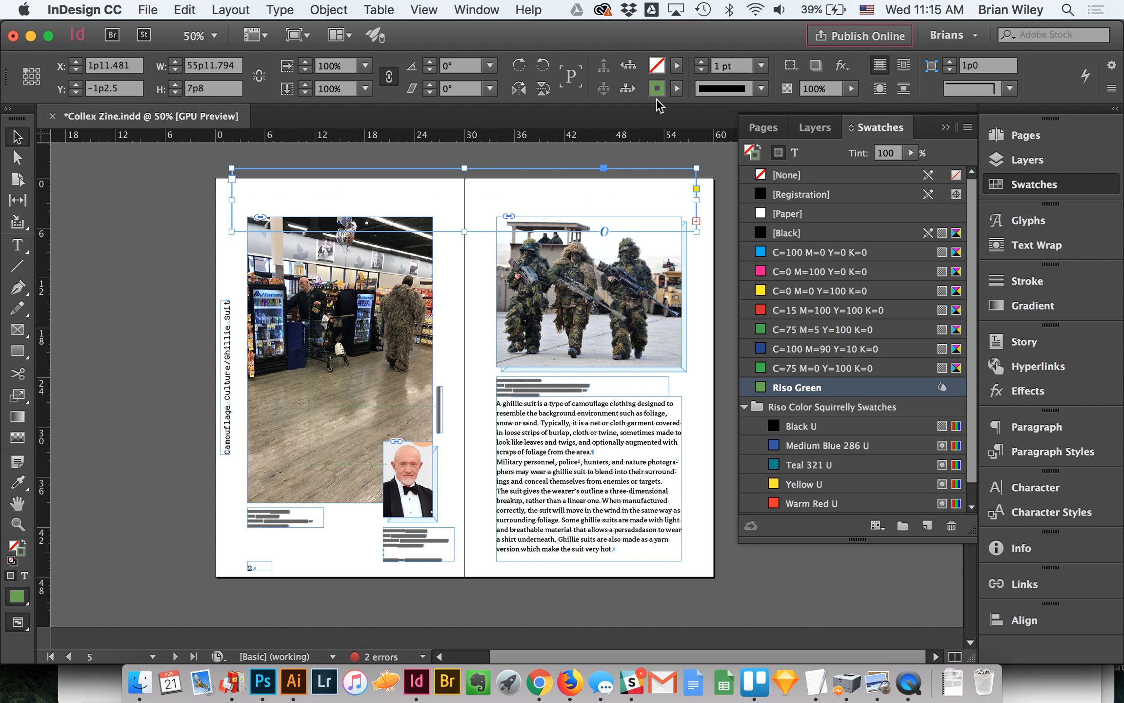
{"action": "key", "text": "slash"}
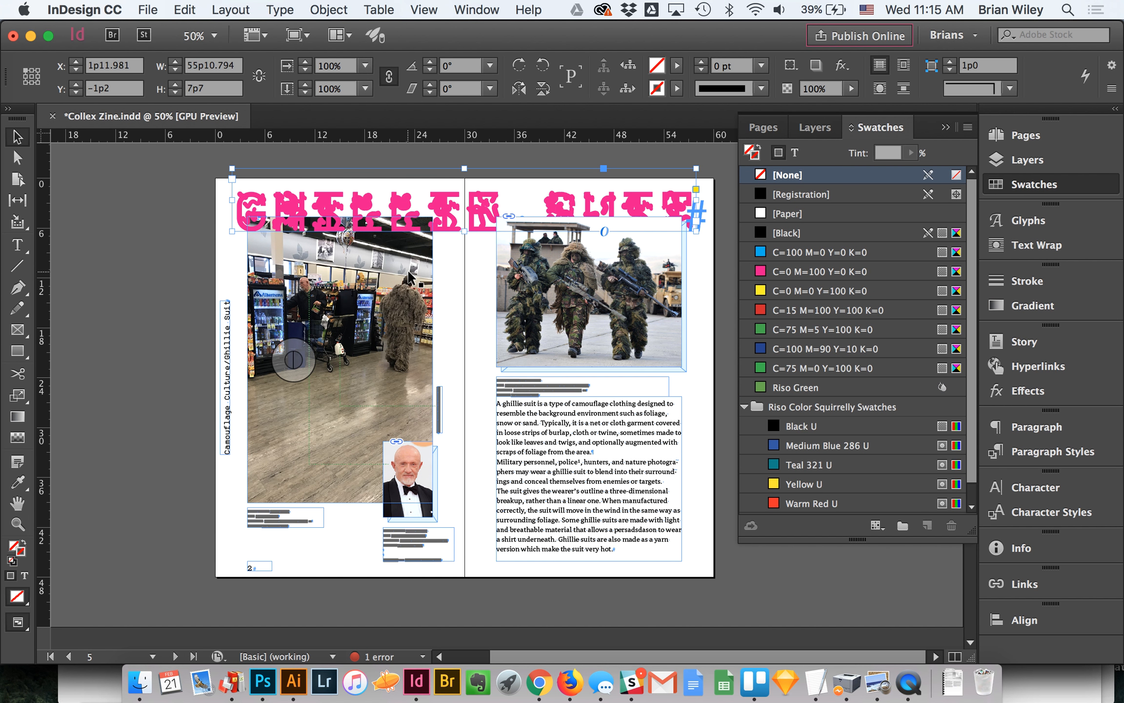
Step: Fill the headline text, rather than its frame, with the Riso Green swatch
{"action": "left_click", "coordinate": [175, 238]}
{"action": "left_click", "coordinate": [250, 206]}
{"action": "key", "text": "j"}
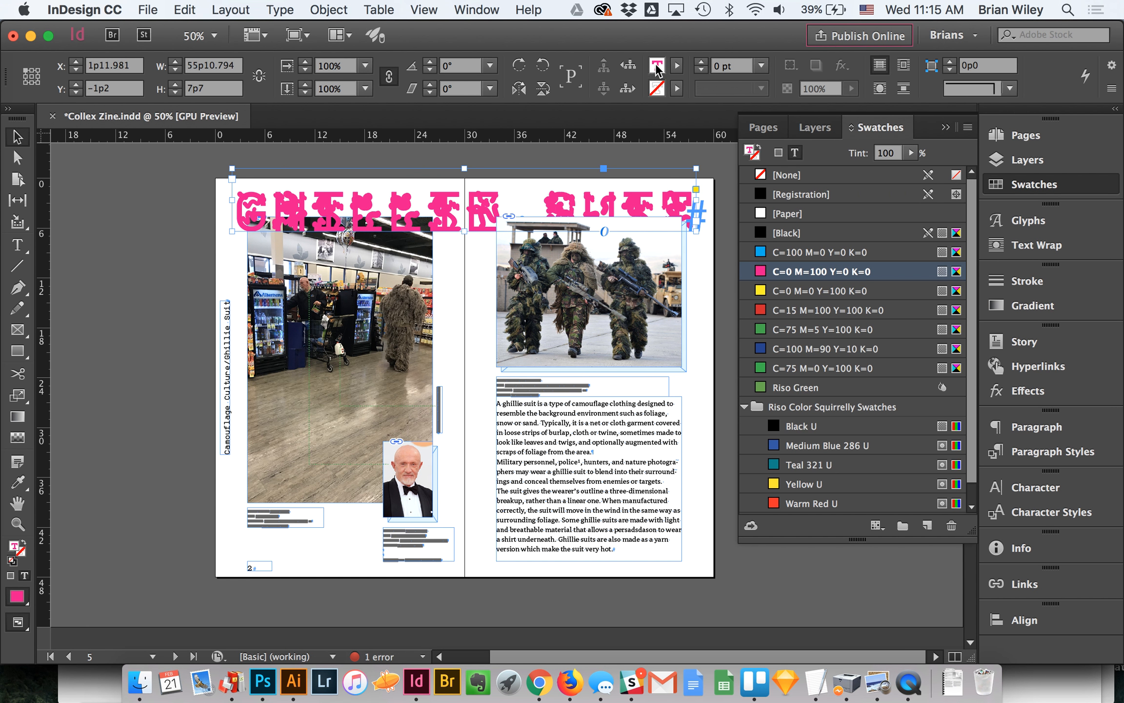
{"action": "left_click", "coordinate": [791, 390]}
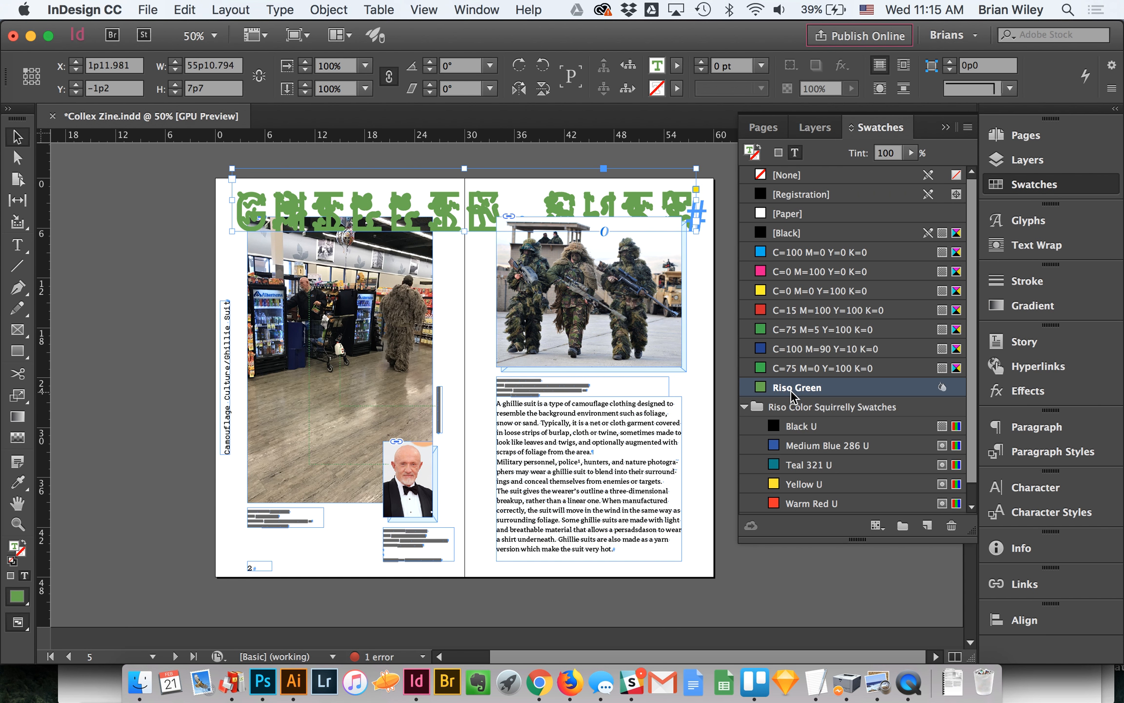
Step: With nothing selected on the spread, try to delete the [Black] swatch
{"action": "left_click", "coordinate": [579, 433]}
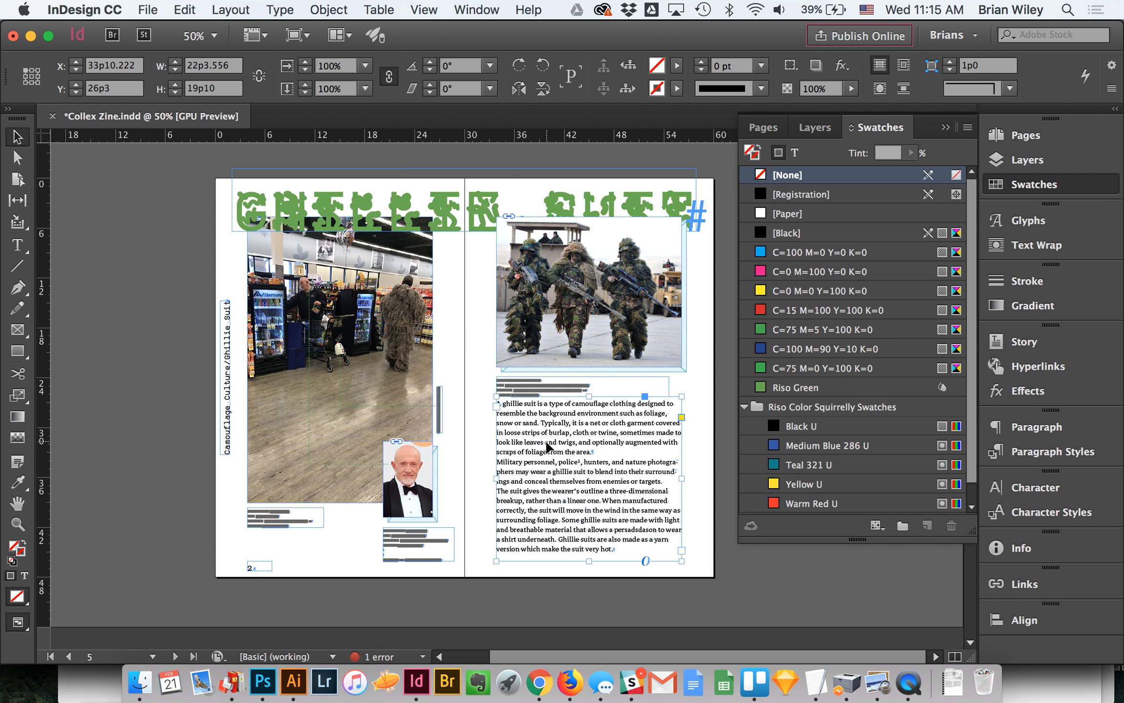
{"action": "left_click", "coordinate": [147, 351]}
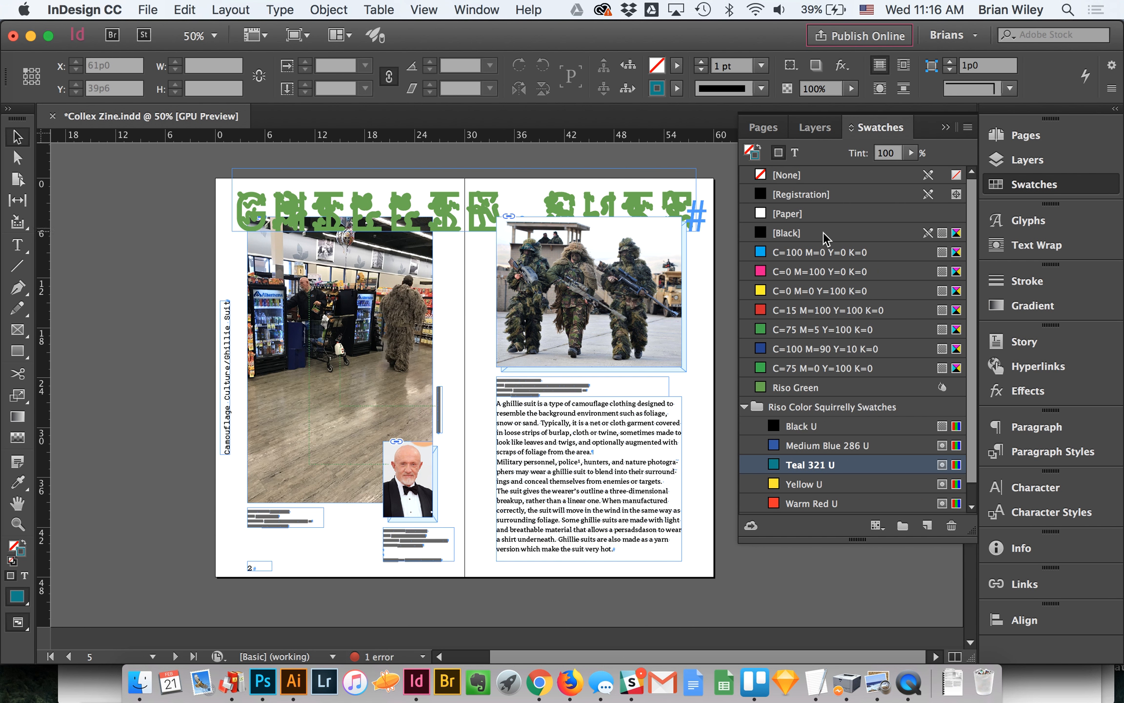
{"action": "left_click", "coordinate": [801, 232]}
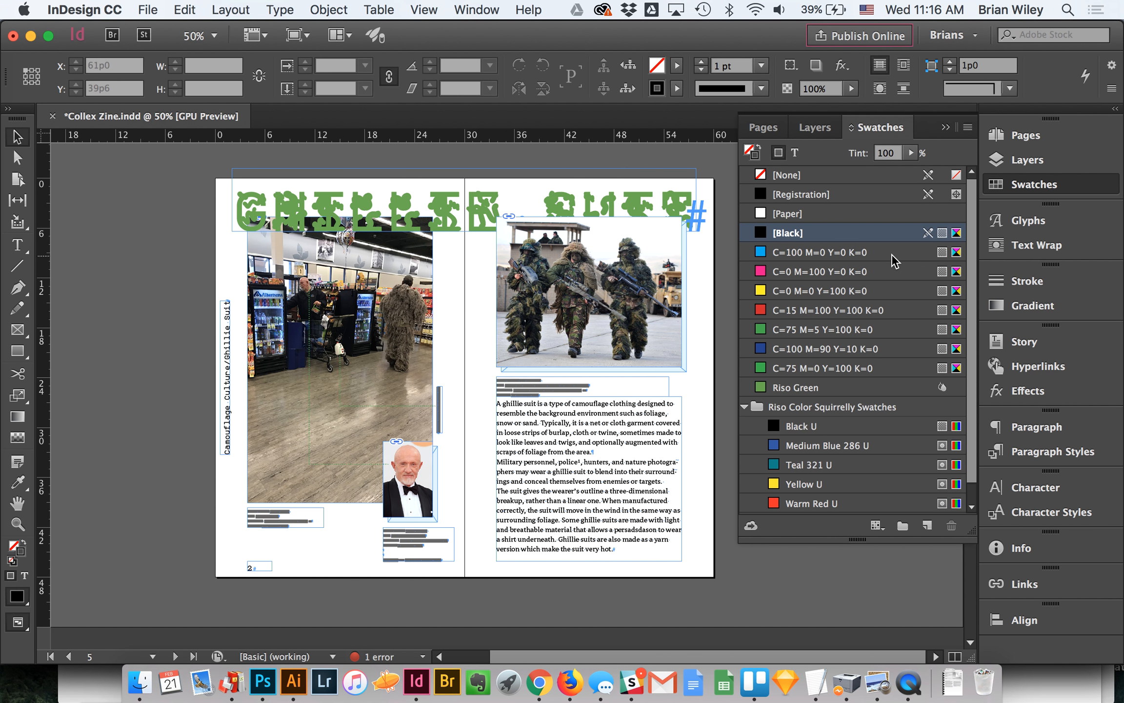
{"action": "right_click", "coordinate": [803, 233]}
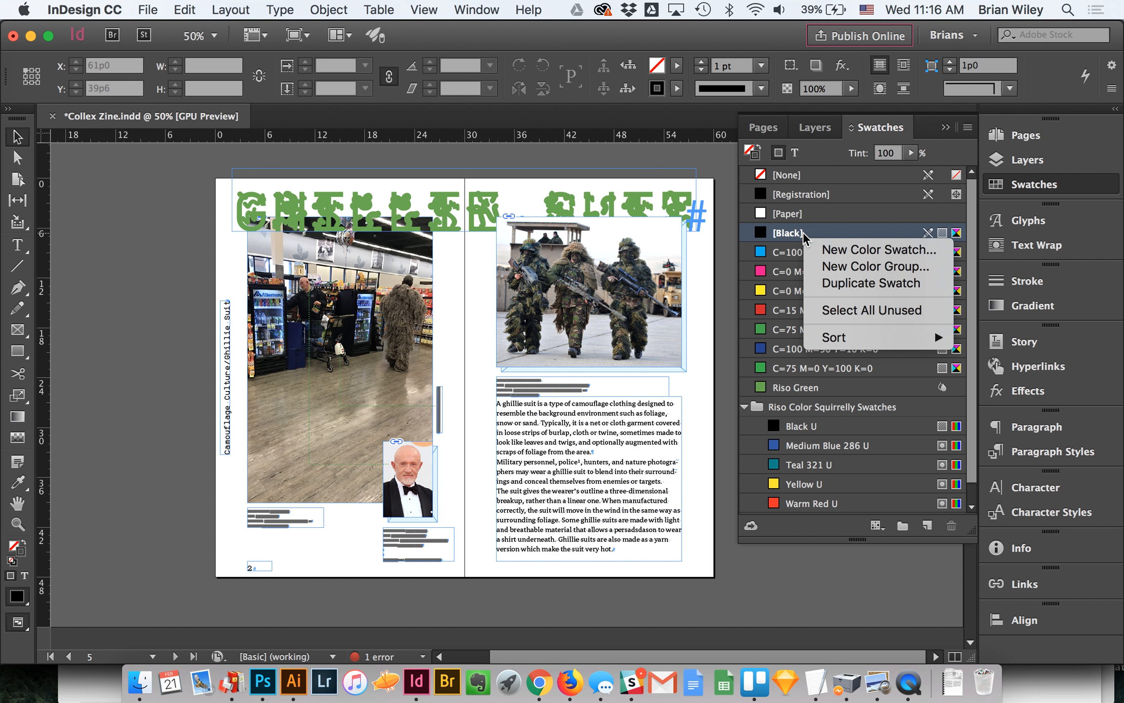
{"action": "left_click", "coordinate": [949, 525]}
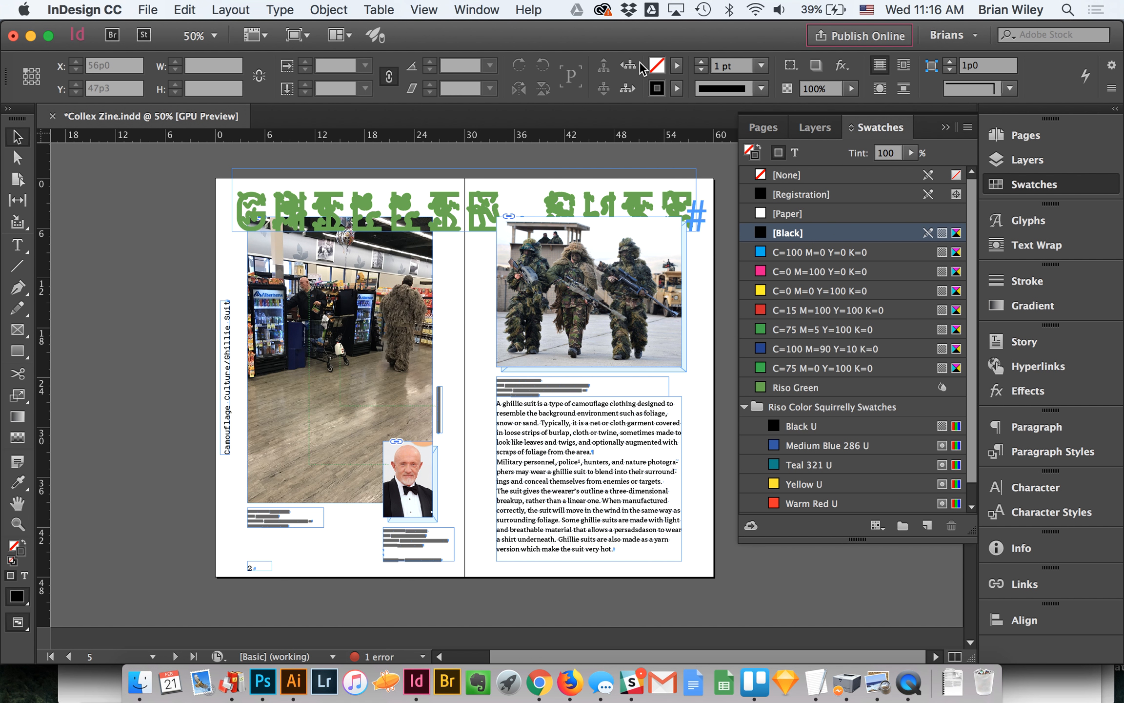
Step: Color the ghillie suit body text with the C=0 M=100 Y=0 K=0 swatch and deselect the frame
{"action": "left_click", "coordinate": [619, 486]}
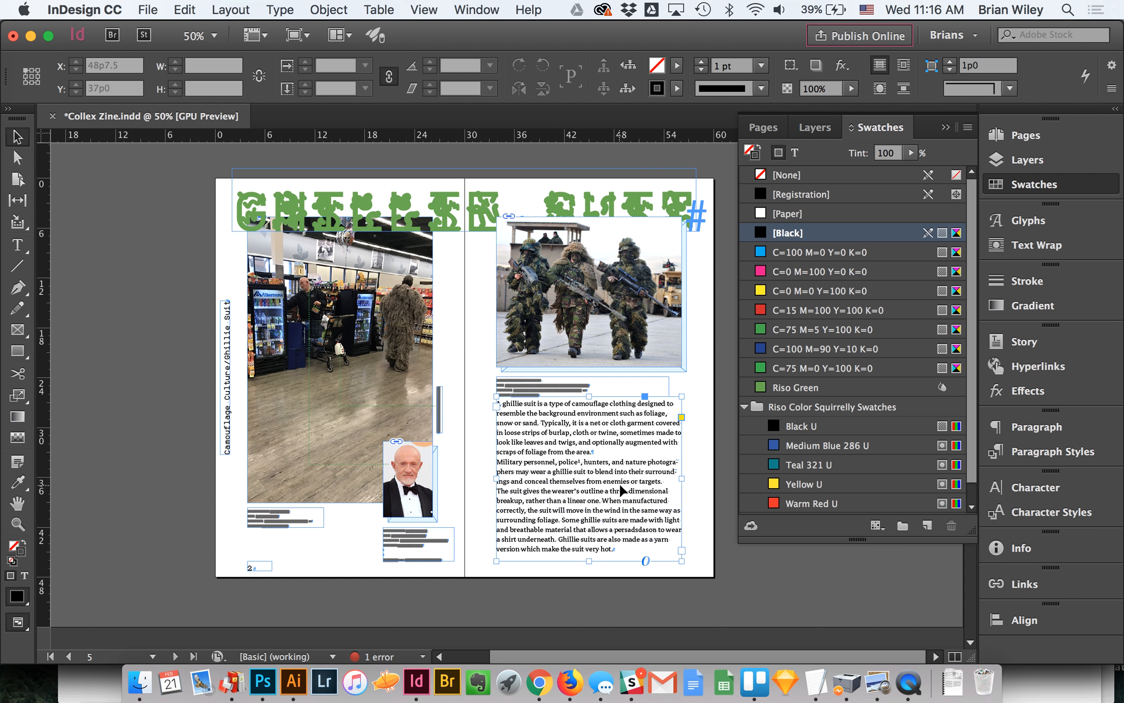
{"action": "left_click", "coordinate": [802, 273]}
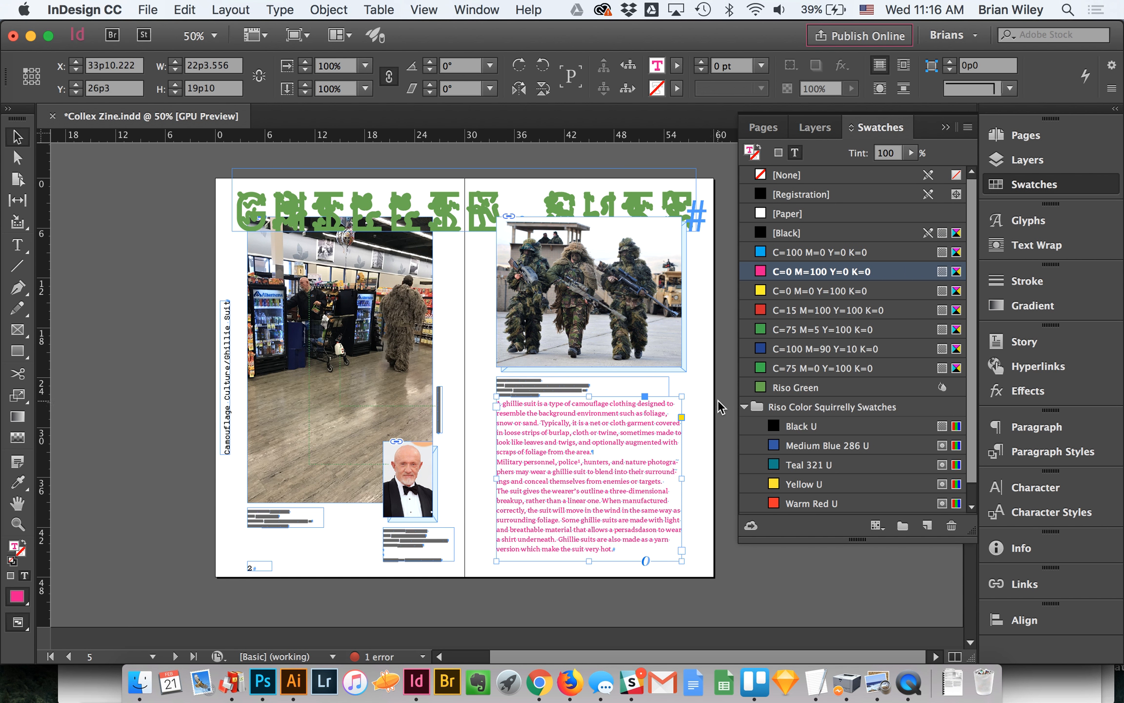
{"action": "left_click", "coordinate": [701, 385]}
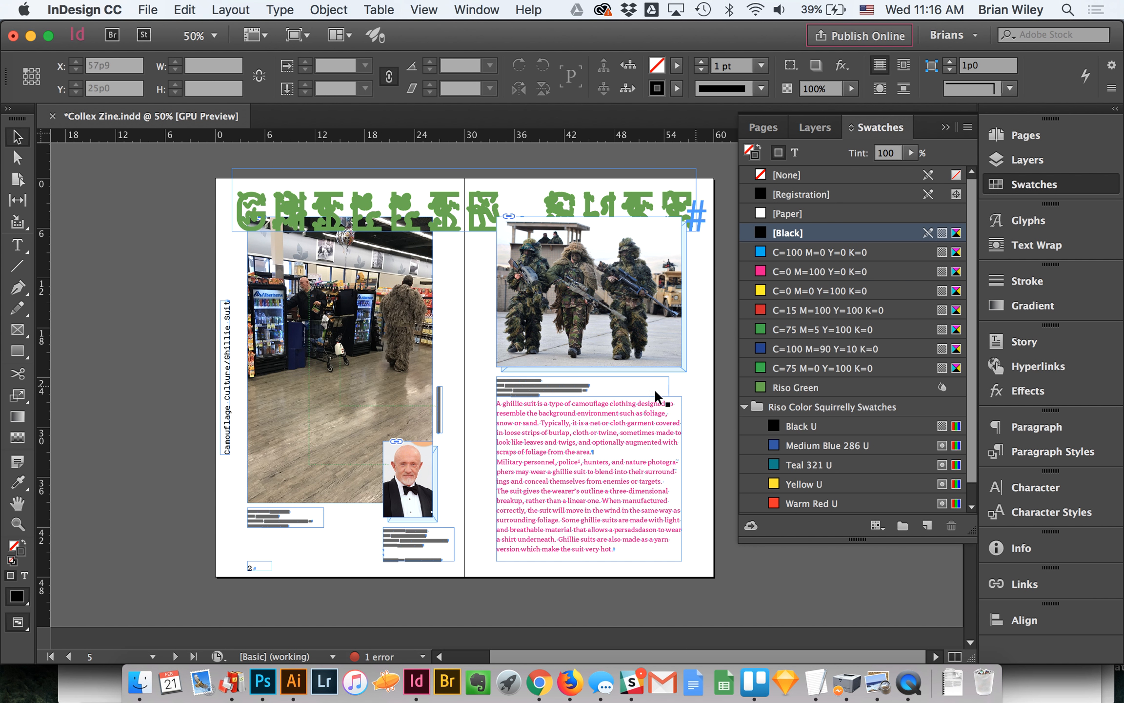
Step: Delete the C=0 M=100 Y=0 K=0 swatch and replace its uses with Medium Blue 286 U
{"action": "left_click", "coordinate": [859, 271]}
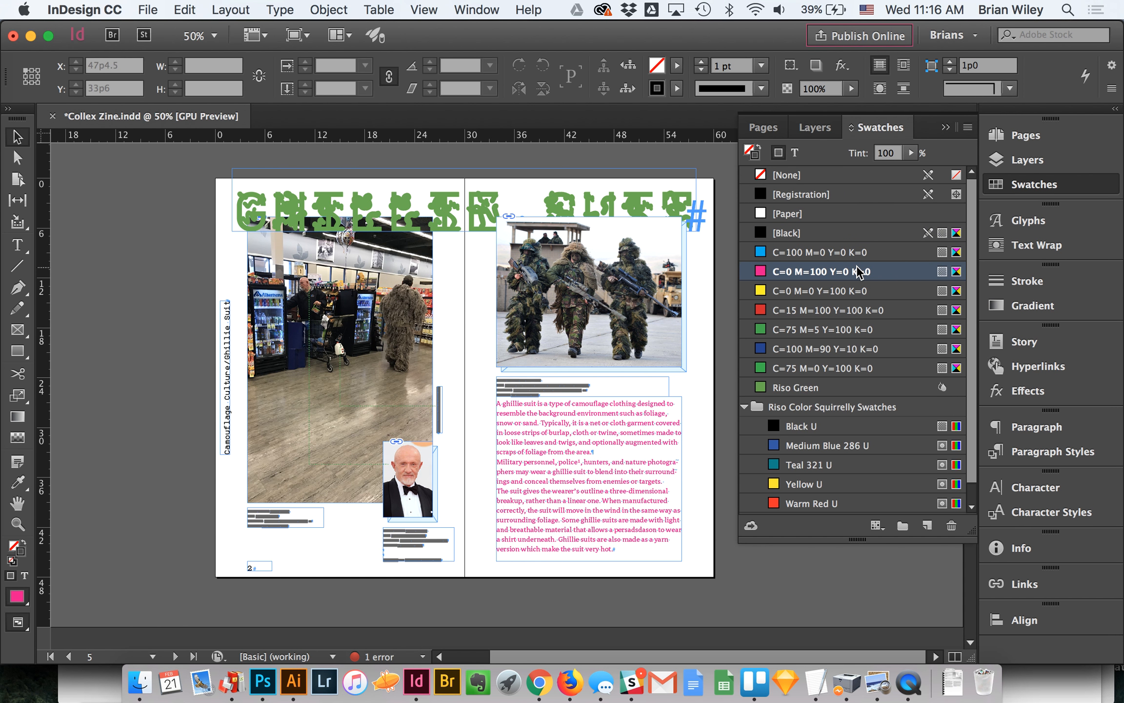
{"action": "left_click", "coordinate": [951, 526]}
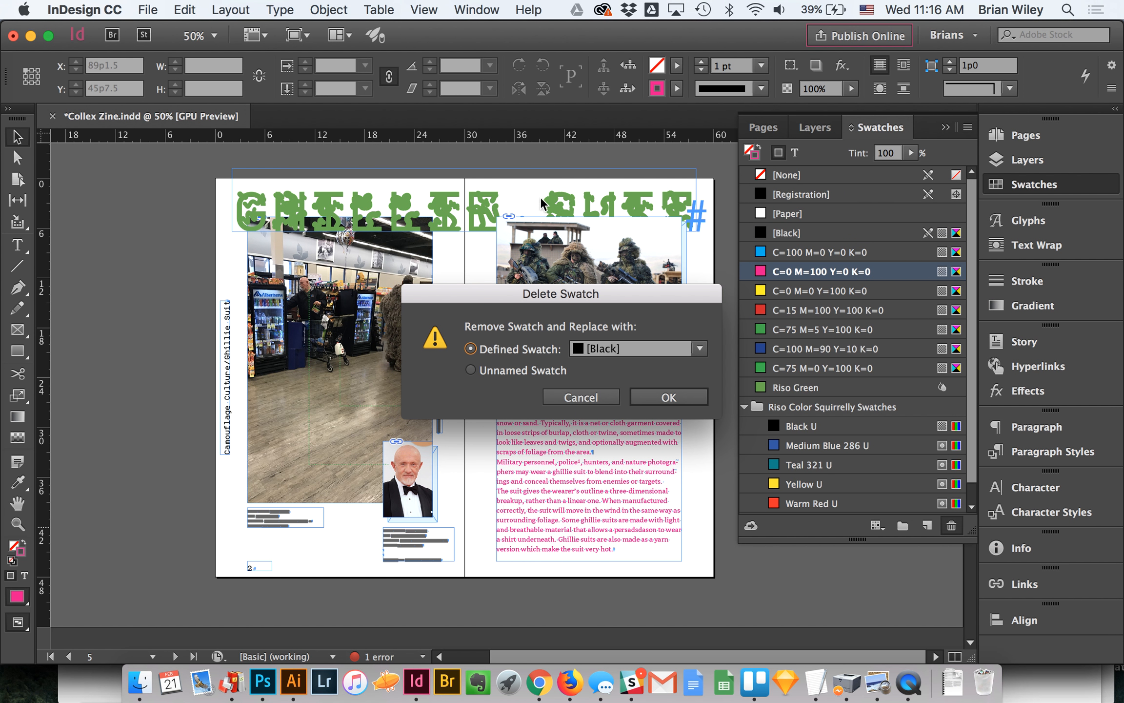
{"action": "left_click_drag", "start_coordinate": [467, 301], "coordinate": [125, 291]}
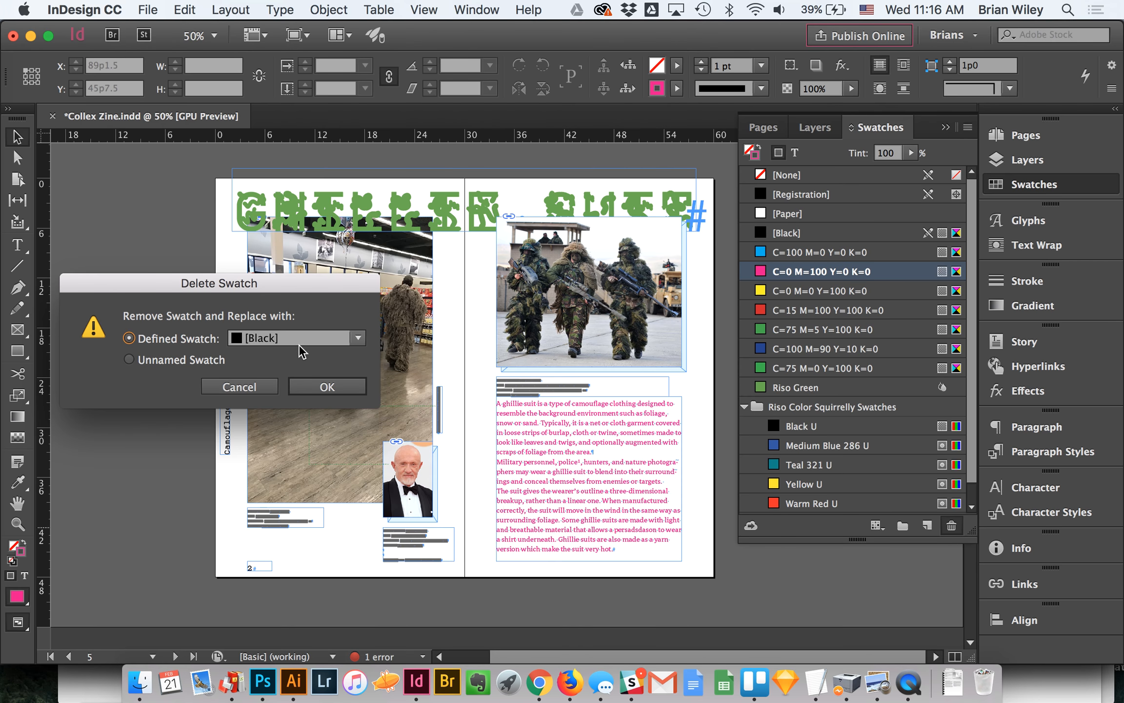
{"action": "left_click", "coordinate": [334, 338]}
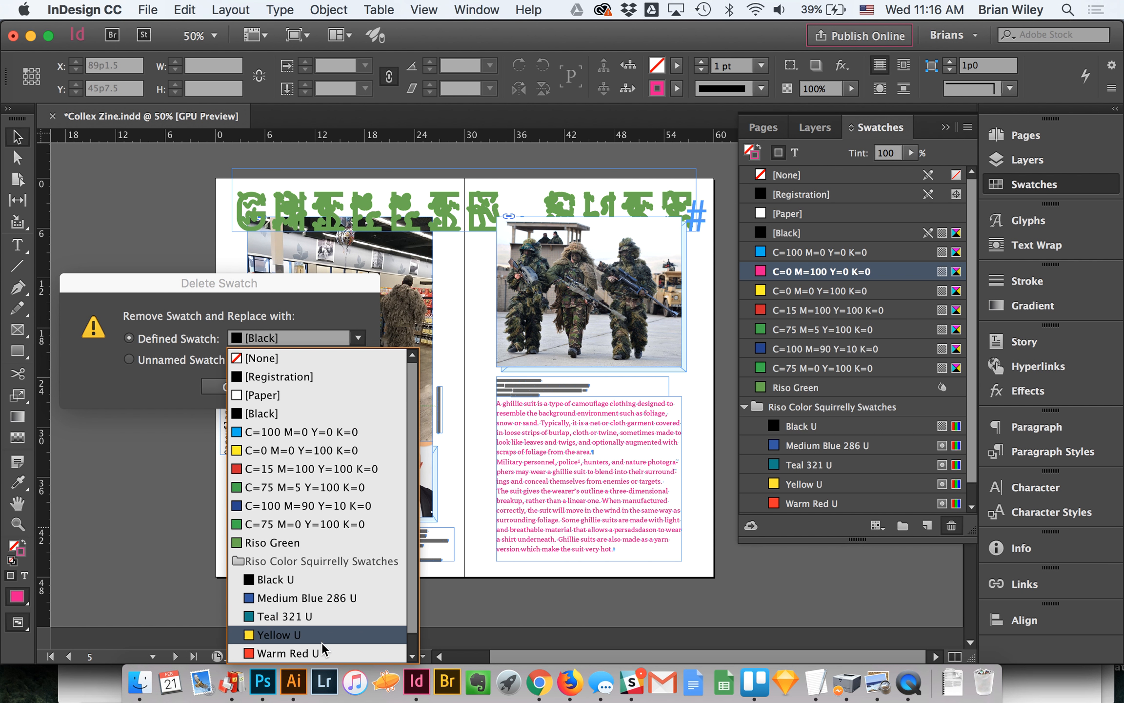
{"action": "left_click", "coordinate": [327, 596]}
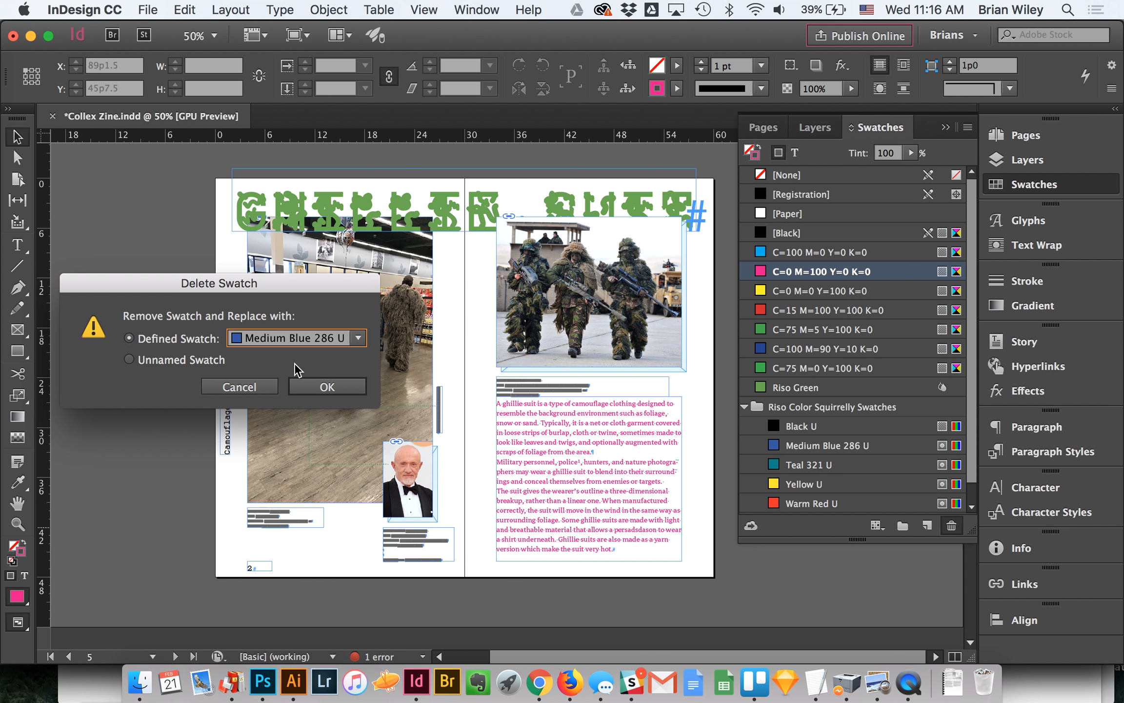
{"action": "left_click", "coordinate": [331, 388]}
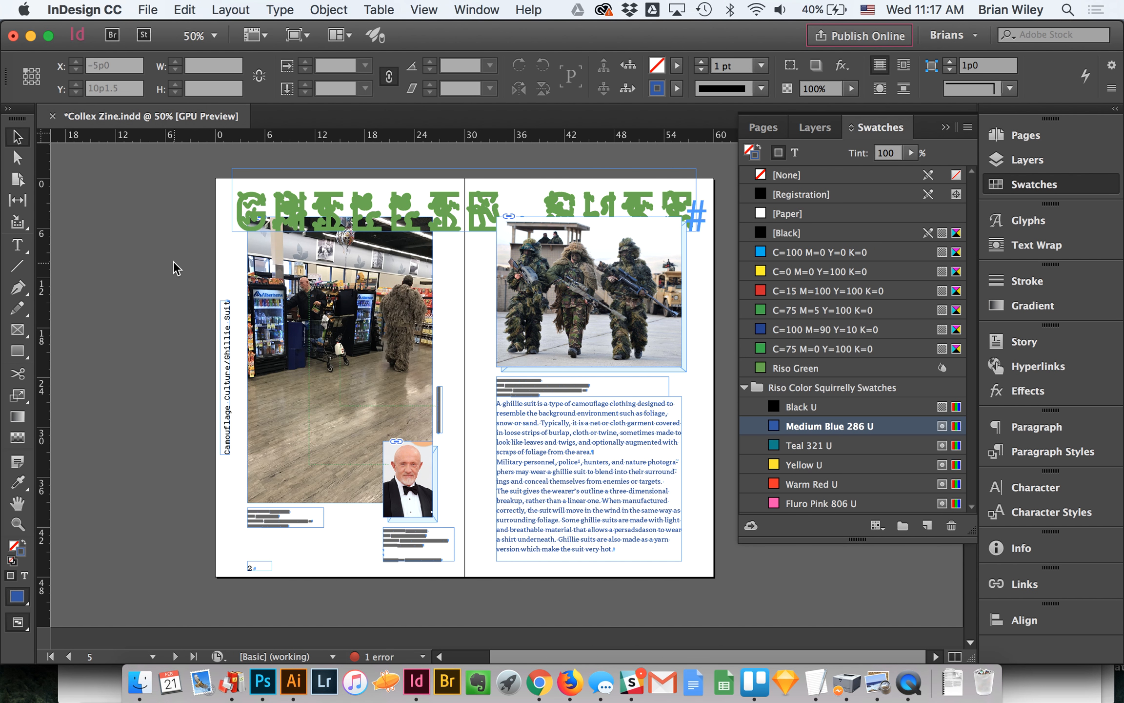
{"action": "key", "text": "super+Tab"}
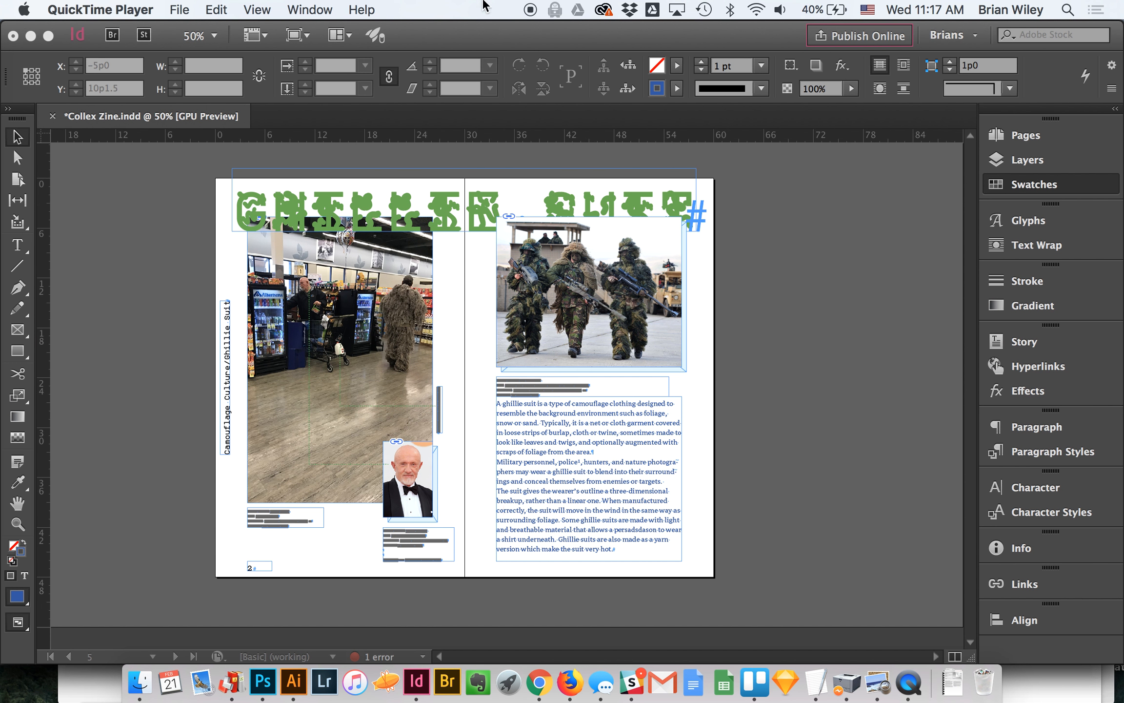